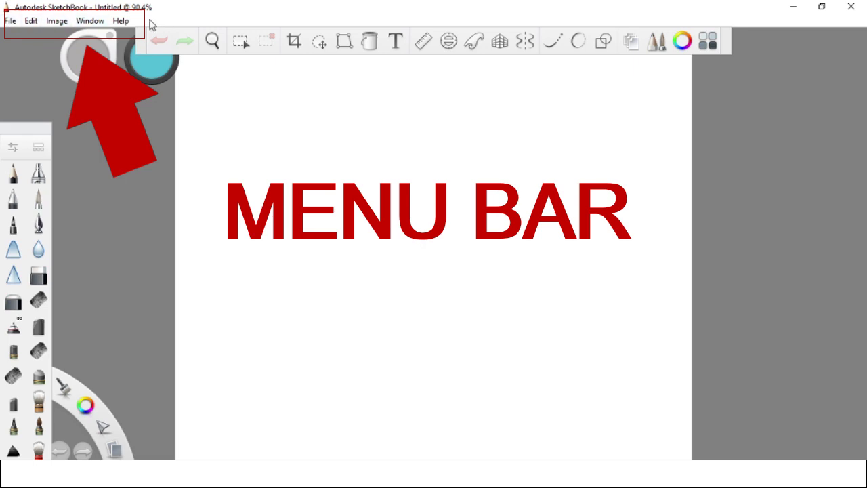
Show the File menu with its New FlipBook and Open Recent submenus
{"action": "left_click", "coordinate": [12, 21]}
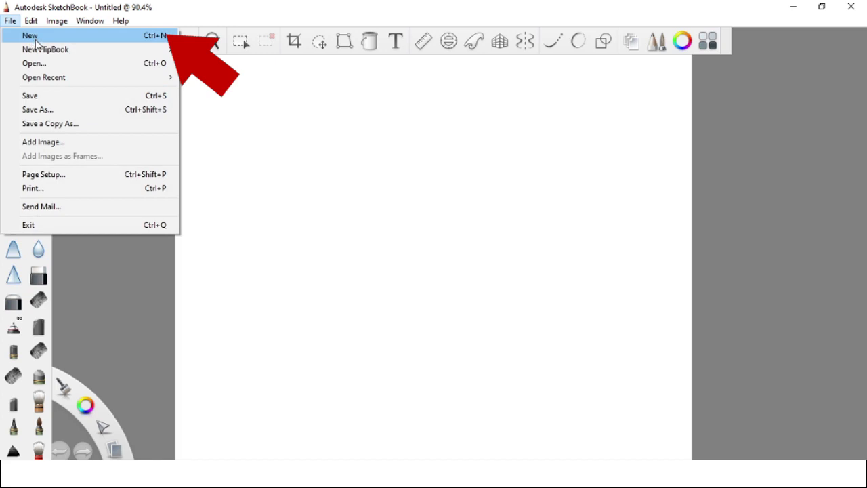
{"action": "mouse_move", "coordinate": [42, 53]}
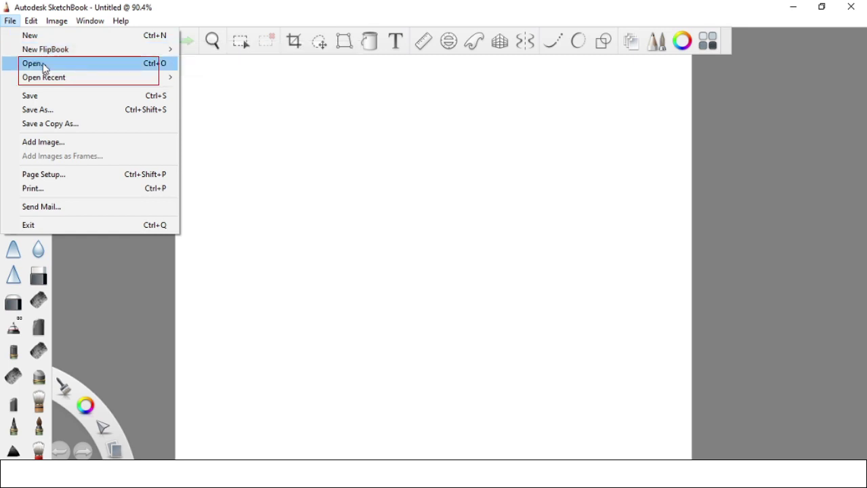
{"action": "mouse_move", "coordinate": [50, 80]}
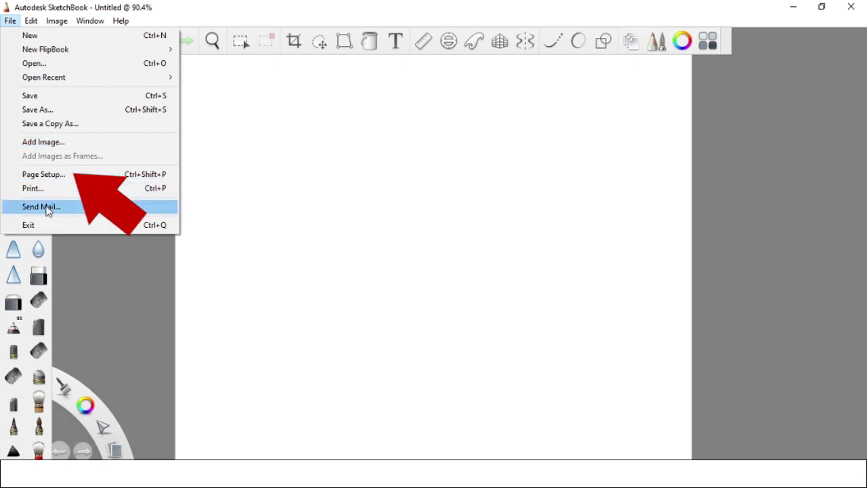
Open and close Page Setup, then reopen and dismiss the File menu
{"action": "left_click", "coordinate": [49, 178]}
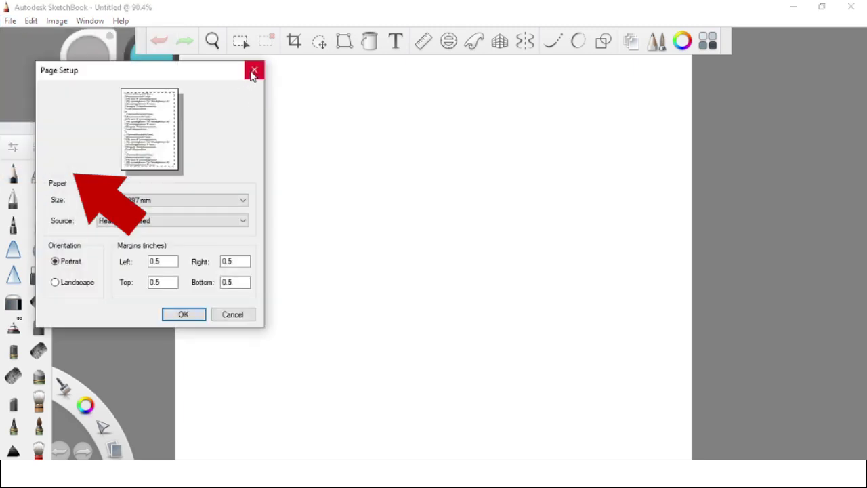
{"action": "left_click", "coordinate": [254, 71]}
{"action": "left_click", "coordinate": [11, 20]}
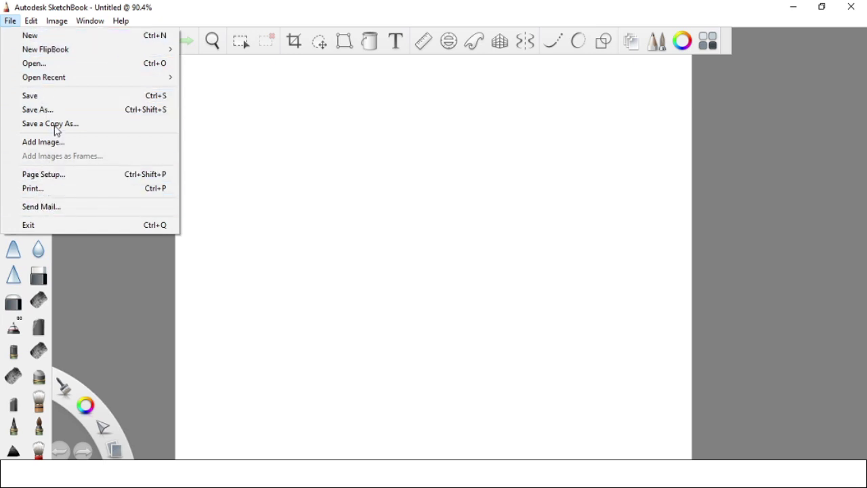
{"action": "left_click", "coordinate": [84, 248]}
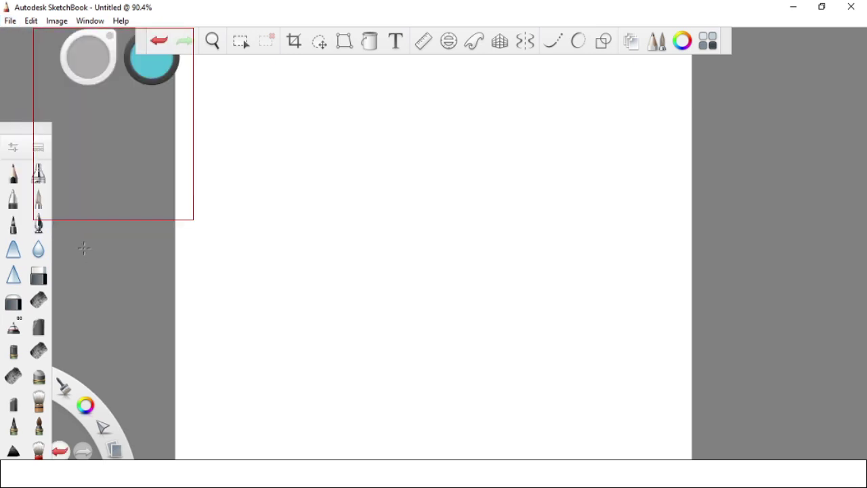
Open Preferences from the Edit menu, showing 50 maximum undos and Tiff save format
{"action": "left_click", "coordinate": [31, 21]}
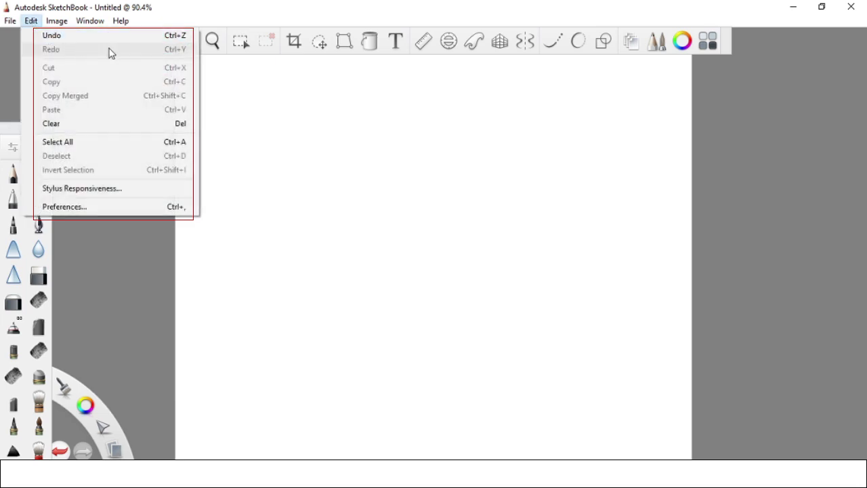
{"action": "left_click", "coordinate": [63, 206]}
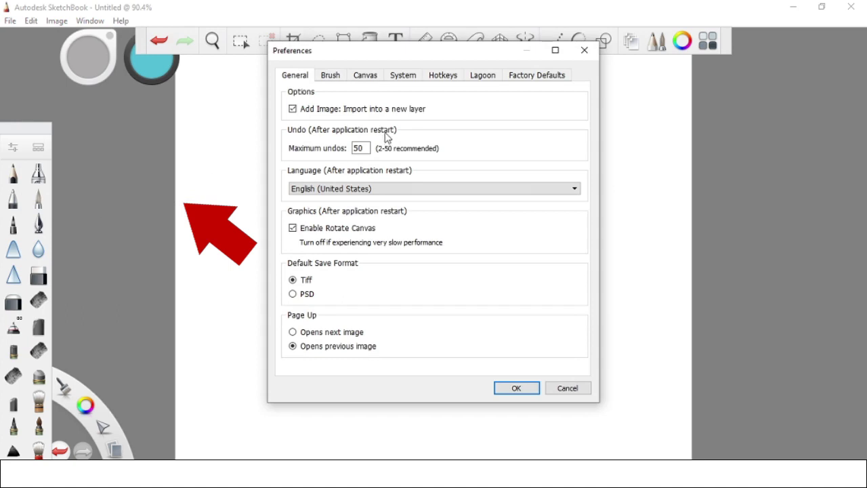
Browse the General, Brush, Canvas, System, Hotkeys, Lagoon and Factory Defaults preference pages
{"action": "left_click", "coordinate": [333, 78]}
{"action": "left_click", "coordinate": [368, 80]}
{"action": "left_click", "coordinate": [401, 80]}
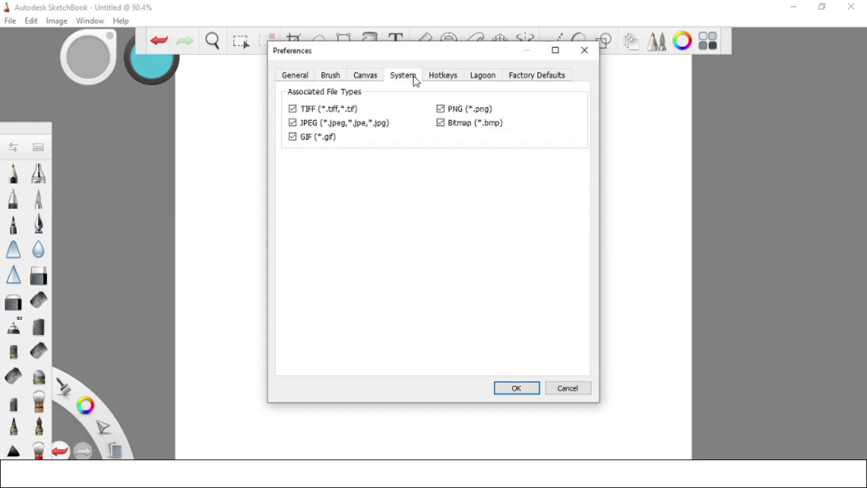
{"action": "left_click", "coordinate": [437, 80]}
{"action": "left_click", "coordinate": [483, 80]}
{"action": "left_click", "coordinate": [528, 80]}
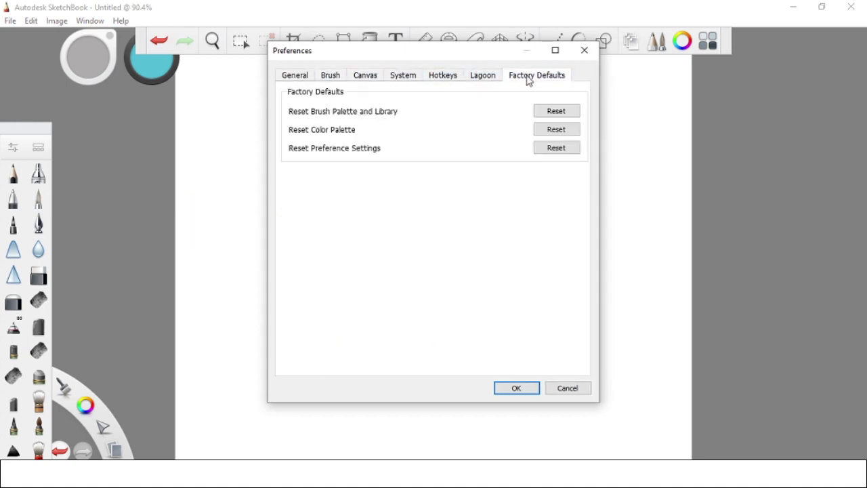
{"action": "left_click", "coordinate": [303, 79]}
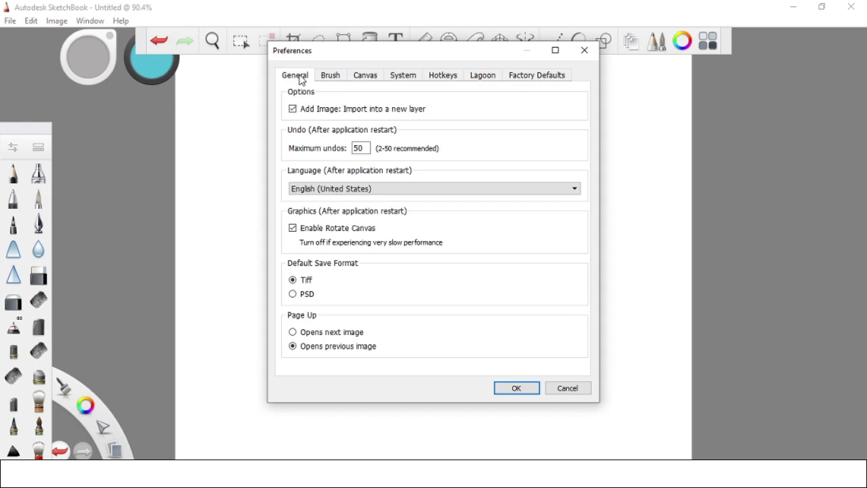
{"action": "left_click", "coordinate": [336, 82]}
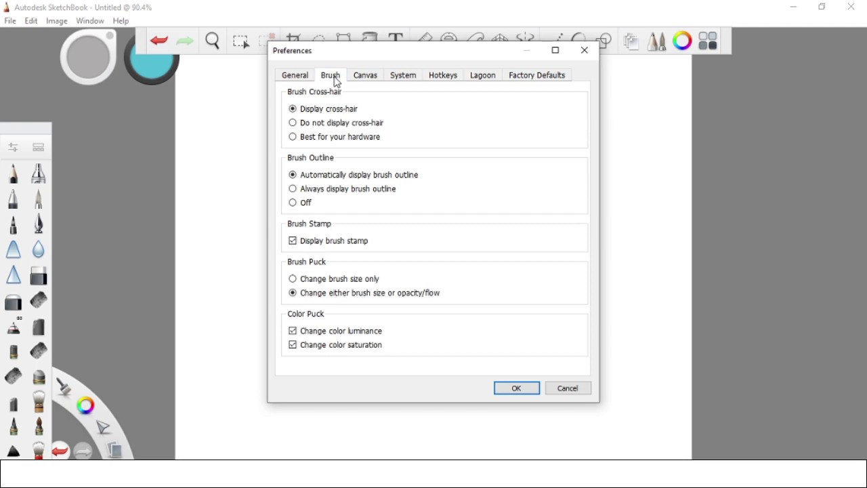
{"action": "left_click", "coordinate": [366, 82]}
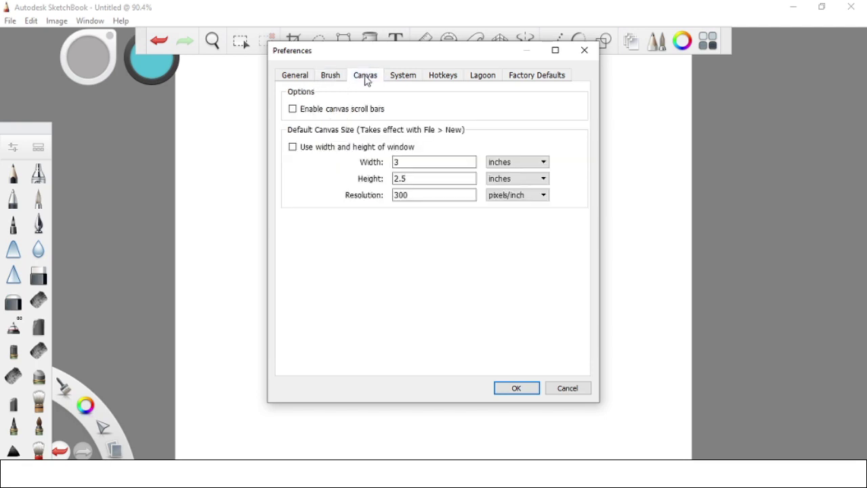
{"action": "left_click", "coordinate": [406, 80]}
{"action": "left_click", "coordinate": [301, 80]}
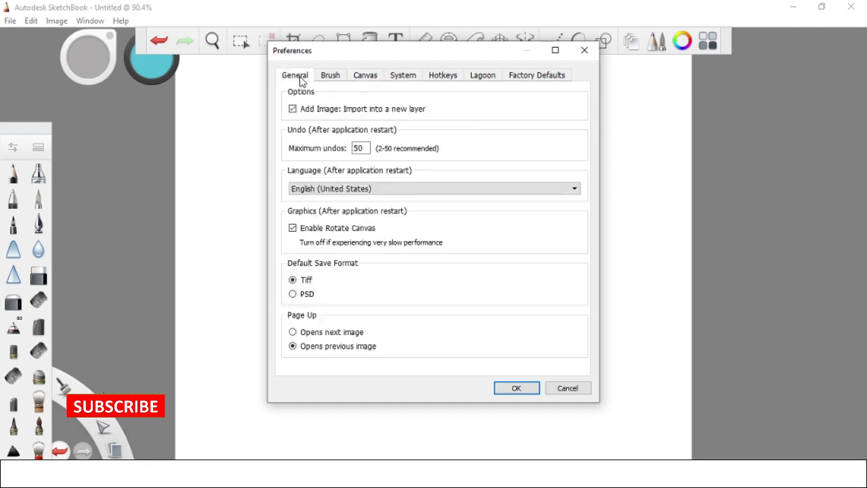
Enter 2 as the default canvas height on the Canvas page and close Preferences
{"action": "left_click", "coordinate": [365, 80]}
{"action": "left_click", "coordinate": [412, 162]}
{"action": "key", "text": "Tab"}
{"action": "type", "text": "2"}
{"action": "key", "text": "Return"}
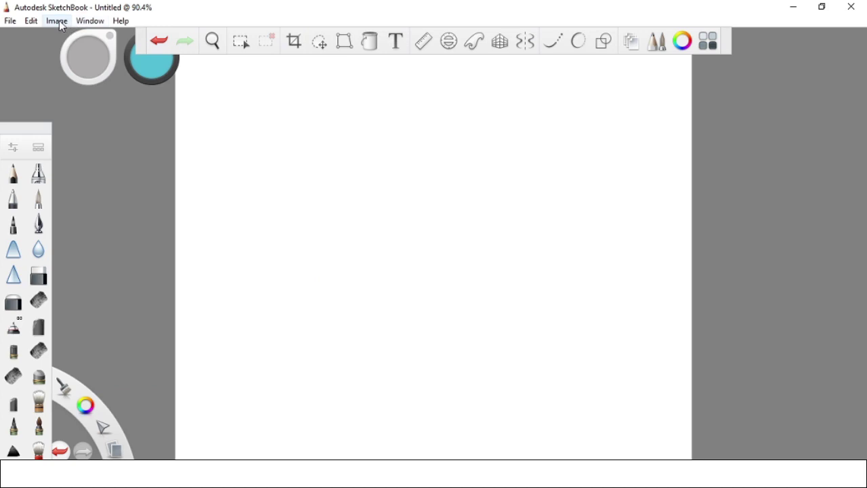
Open Image Size, showing 900 × 750 pixels, 3 × 2.5 inches at 300 pixels/inch
{"action": "left_click", "coordinate": [30, 21]}
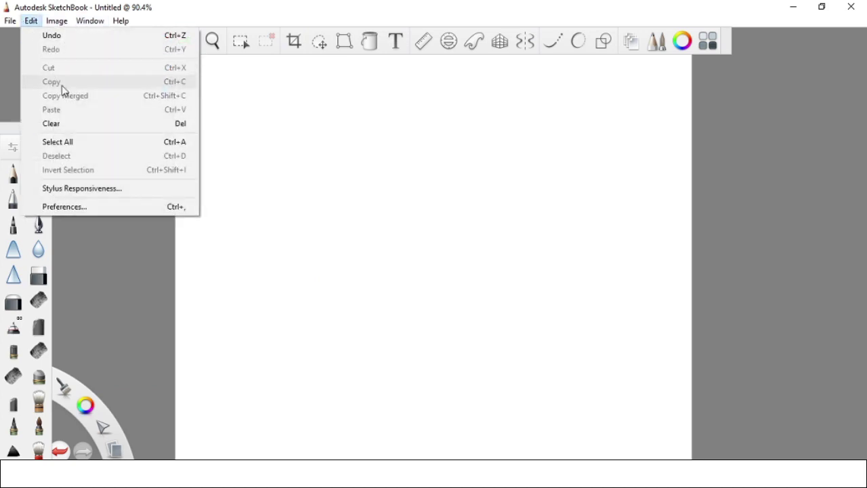
{"action": "mouse_move", "coordinate": [57, 26]}
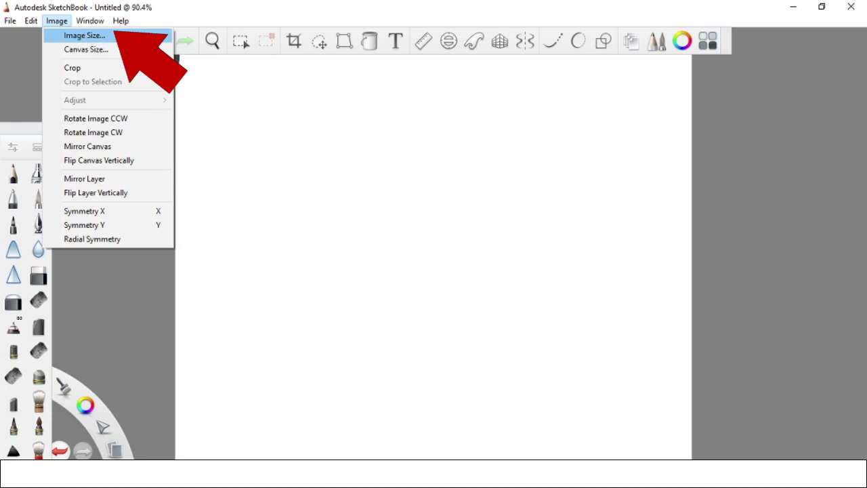
{"action": "left_click", "coordinate": [105, 36]}
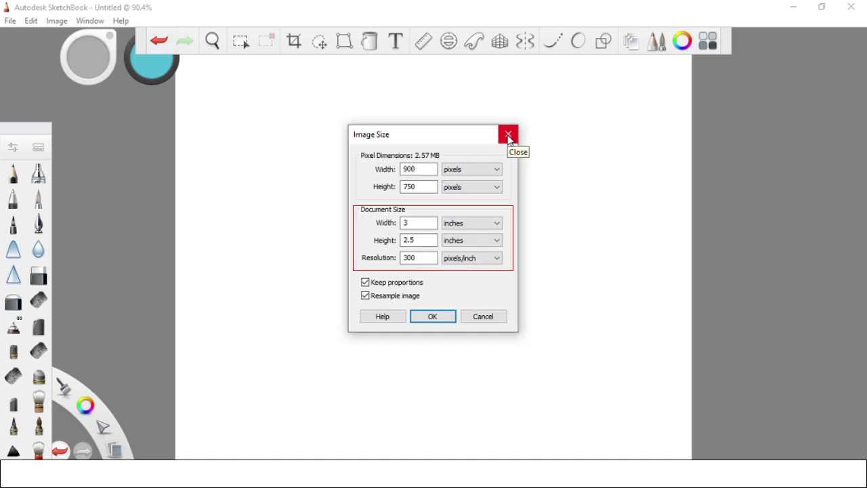
Resize the image to 5 × 5 inches (1500 × 1500 px) with Keep proportions off
{"action": "left_click", "coordinate": [428, 224]}
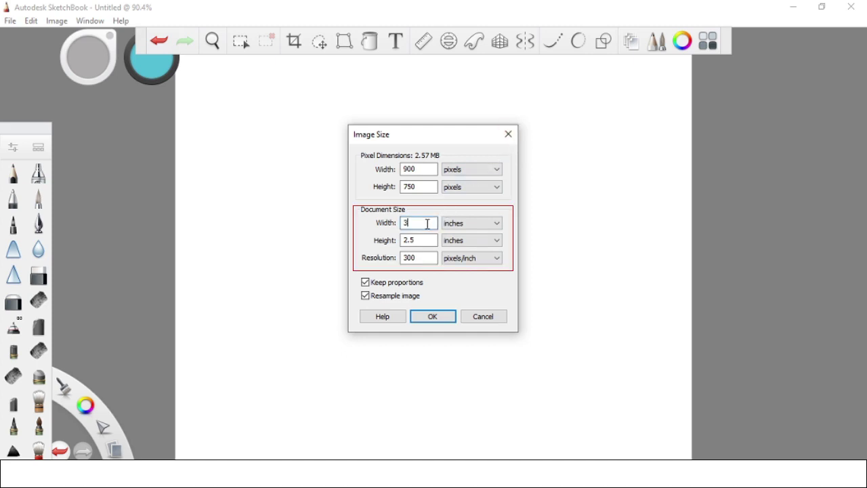
{"action": "key", "text": "shift+Home"}
{"action": "type", "text": "5"}
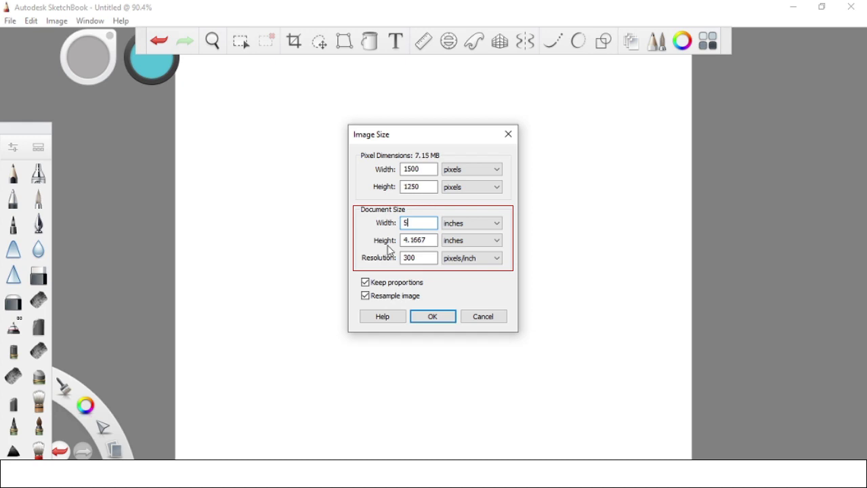
{"action": "left_click", "coordinate": [366, 282]}
{"action": "left_click_drag", "start_coordinate": [432, 239], "coordinate": [379, 235]}
{"action": "type", "text": "5"}
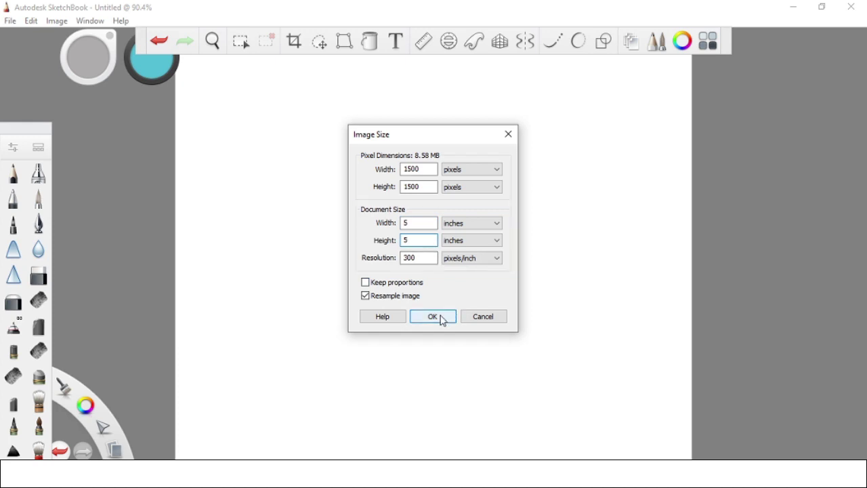
{"action": "left_click", "coordinate": [433, 317]}
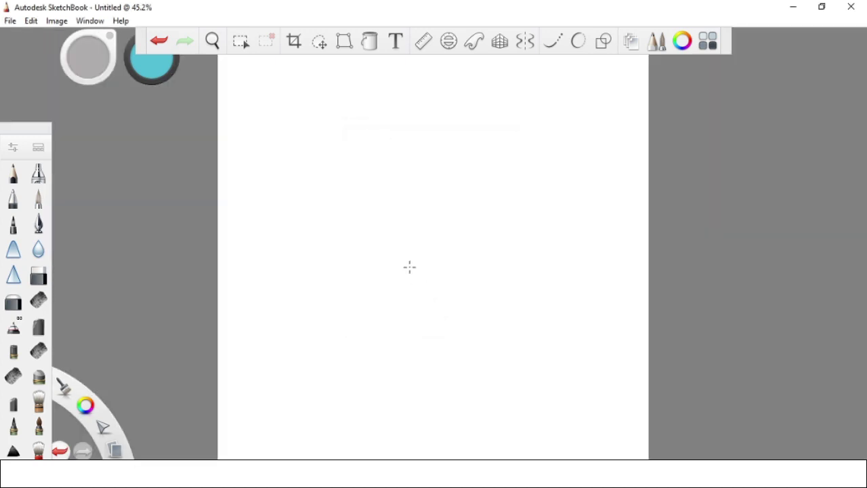
{"action": "left_click", "coordinate": [56, 21]}
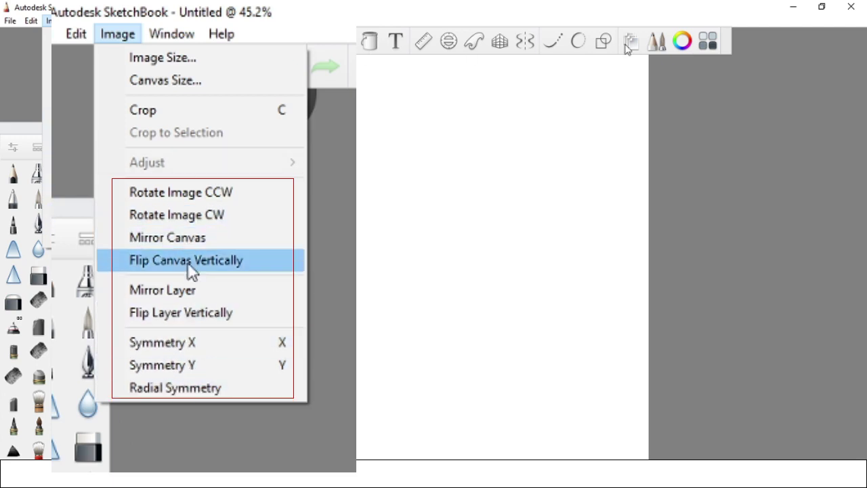
Draw a cyan star outline from straight strokes with the Line shape tool
{"action": "left_click", "coordinate": [604, 42]}
{"action": "left_click", "coordinate": [380, 210]}
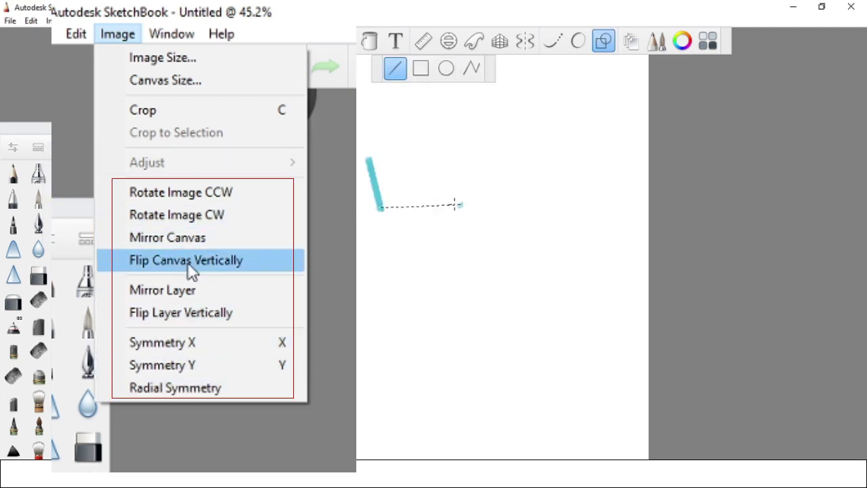
{"action": "left_click", "coordinate": [460, 204]}
{"action": "left_click", "coordinate": [410, 249]}
{"action": "left_click", "coordinate": [459, 298]}
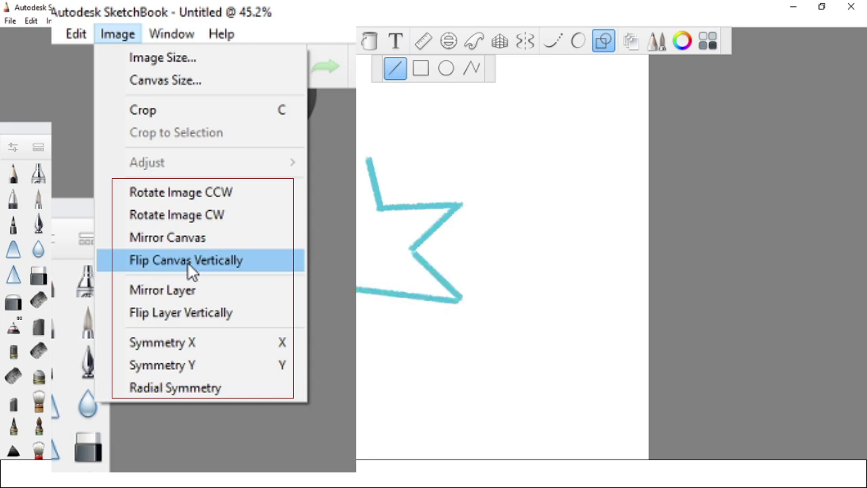
Mirror the canvas horizontally and rotate the image 90° clockwise
{"action": "left_click", "coordinate": [49, 21]}
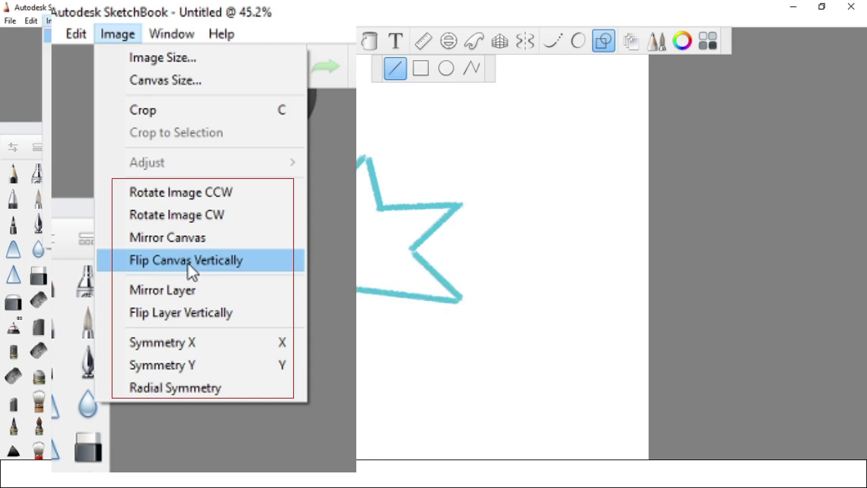
{"action": "left_click", "coordinate": [77, 123]}
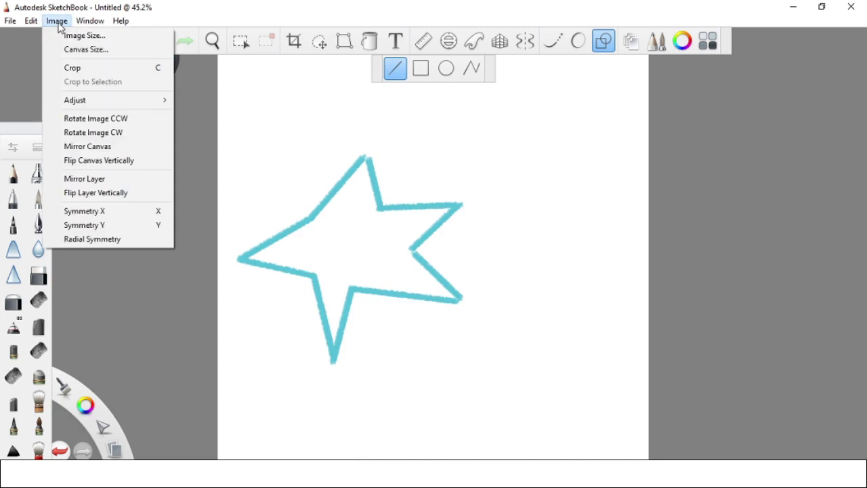
{"action": "left_click", "coordinate": [87, 147]}
{"action": "left_click", "coordinate": [58, 25]}
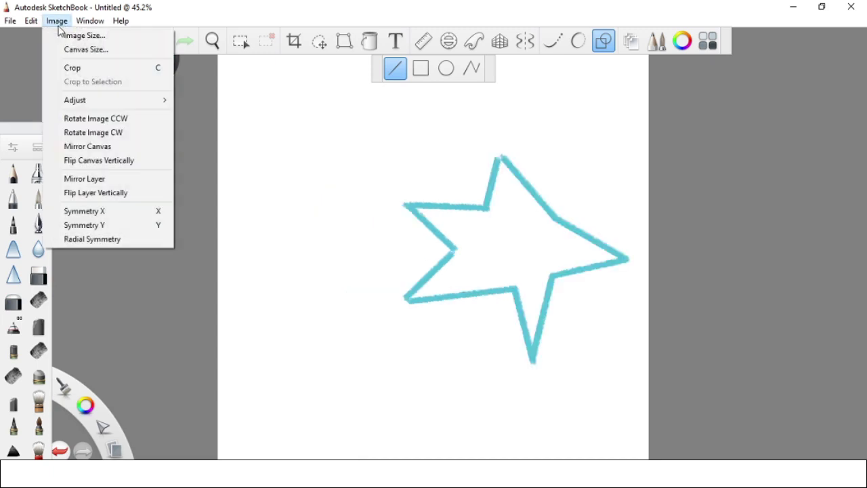
{"action": "left_click", "coordinate": [85, 132]}
{"action": "left_click", "coordinate": [56, 21]}
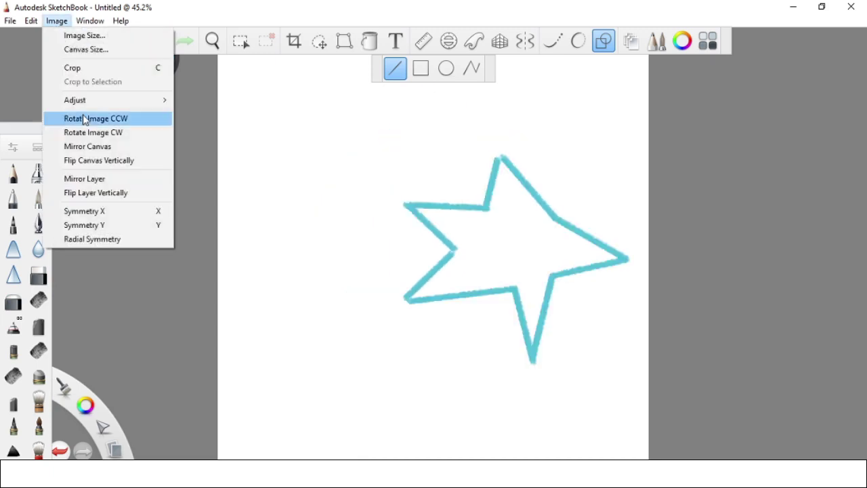
Show Image > Adjust listing Brightness/Contrast, Hue/Saturation, Color Balance, Grayscale and Invert
{"action": "left_click", "coordinate": [91, 21]}
{"action": "left_click", "coordinate": [61, 26]}
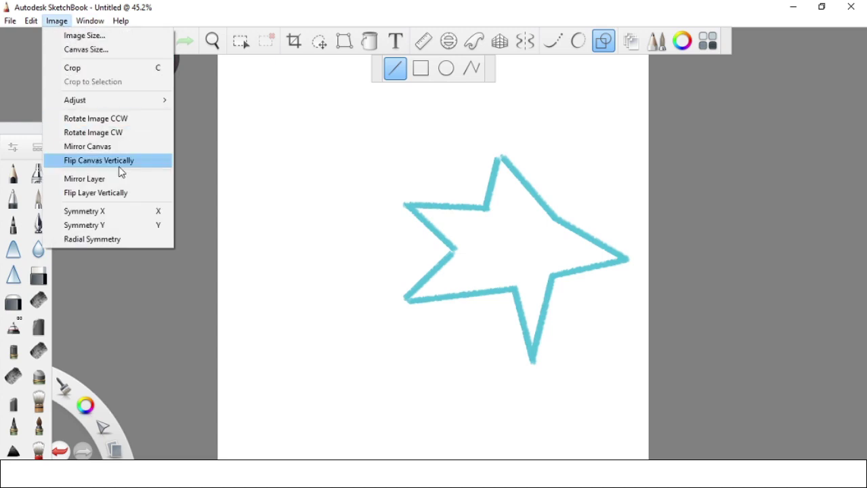
{"action": "mouse_move", "coordinate": [108, 100]}
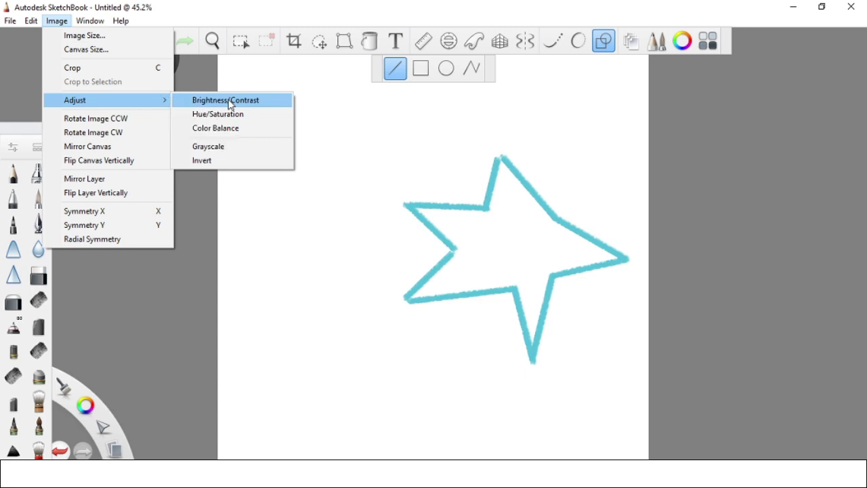
{"action": "left_click", "coordinate": [231, 105]}
Apply brightness -49 and contrast -40, darkening the star to a duller teal
{"action": "left_click_drag", "start_coordinate": [530, 188], "coordinate": [507, 198]}
{"action": "left_click_drag", "start_coordinate": [519, 239], "coordinate": [482, 235]}
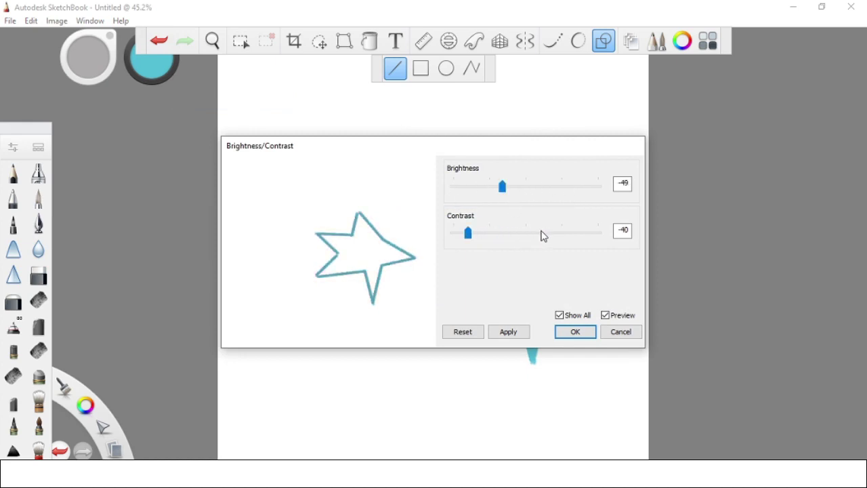
{"action": "left_click", "coordinate": [574, 331]}
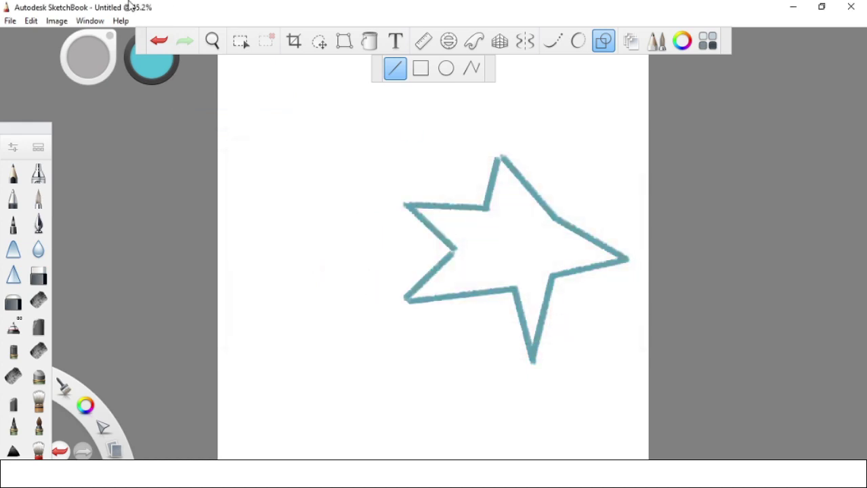
{"action": "left_click", "coordinate": [66, 25]}
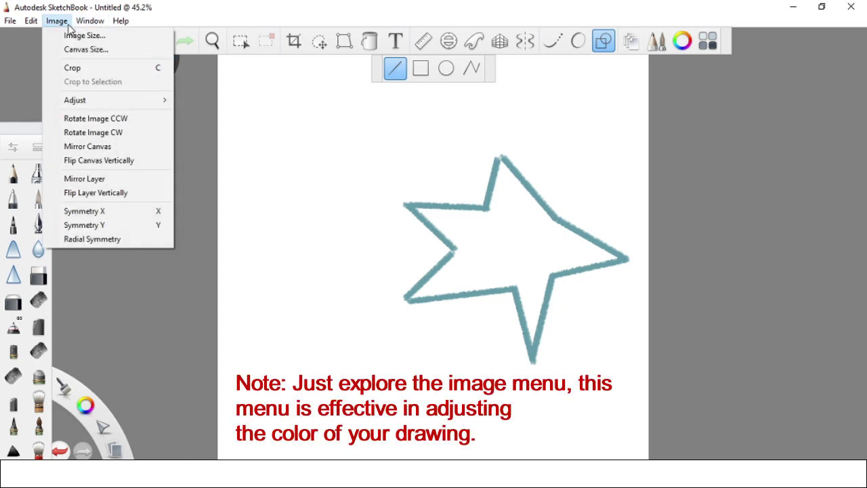
Shift the star's hue to purple with Hue/Saturation
{"action": "mouse_move", "coordinate": [78, 100]}
{"action": "left_click", "coordinate": [203, 114]}
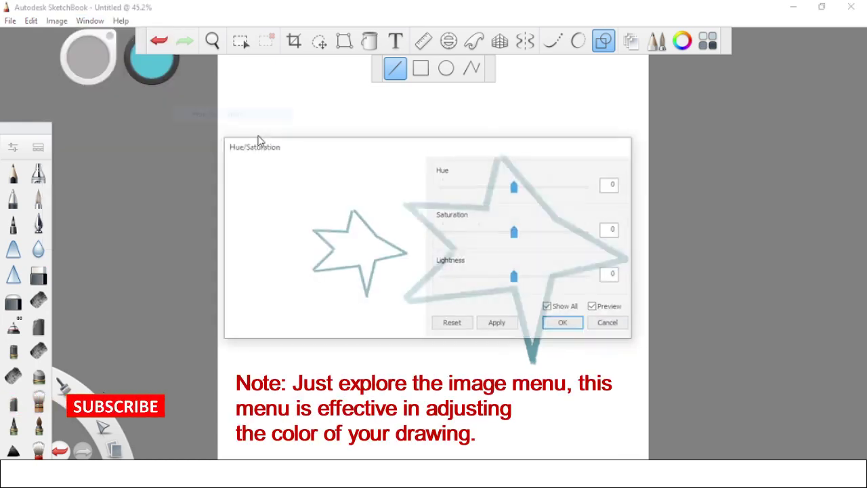
{"action": "mouse_move", "coordinate": [516, 232]}
{"action": "left_mouse_down"}
{"action": "mouse_move", "coordinate": [469, 233]}
{"action": "mouse_move", "coordinate": [518, 232]}
{"action": "left_mouse_up"}
{"action": "left_click_drag", "start_coordinate": [515, 187], "coordinate": [546, 187]}
{"action": "left_click", "coordinate": [565, 324]}
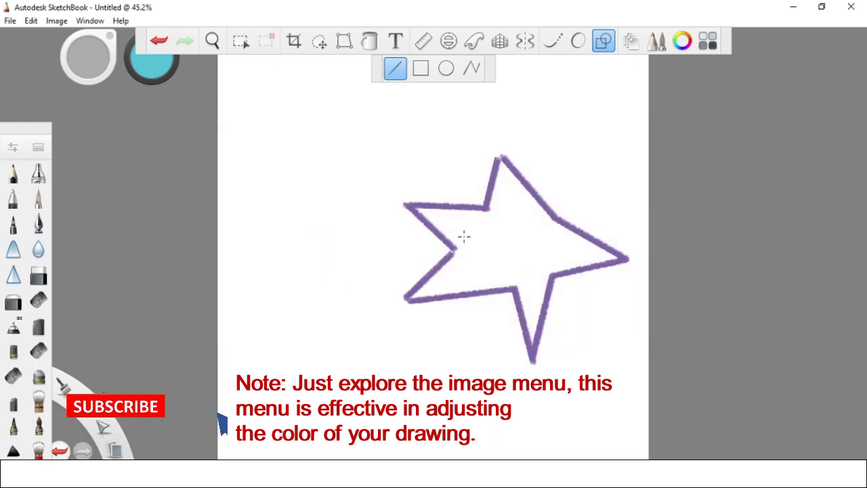
{"action": "left_click", "coordinate": [56, 21]}
Push the Color Balance toward red and toward green
{"action": "mouse_move", "coordinate": [85, 100]}
{"action": "left_click", "coordinate": [203, 129]}
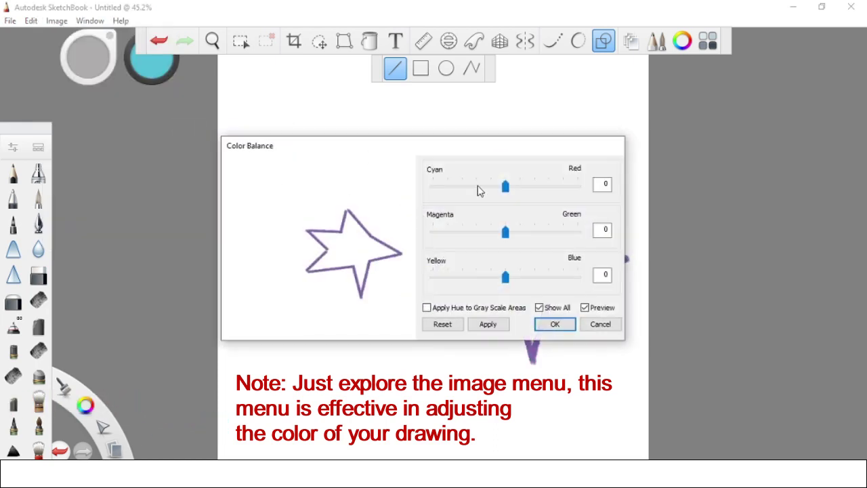
{"action": "left_click_drag", "start_coordinate": [540, 187], "coordinate": [563, 187]}
{"action": "left_click_drag", "start_coordinate": [505, 232], "coordinate": [534, 233]}
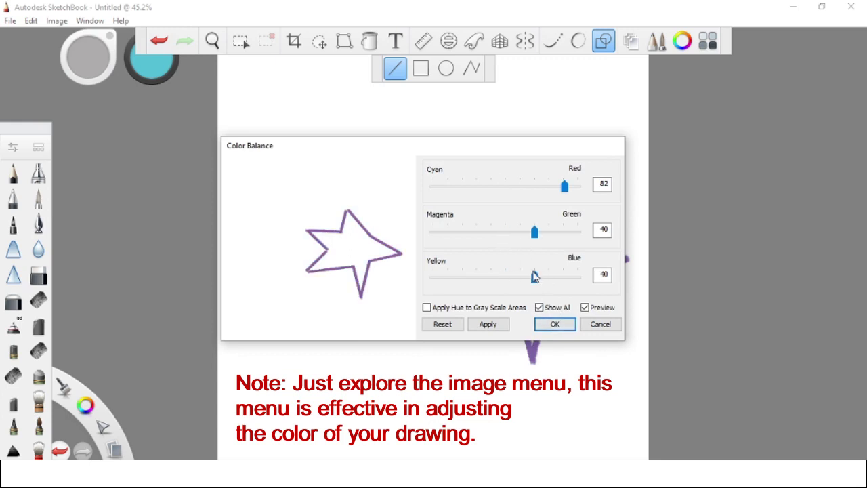
{"action": "left_click", "coordinate": [548, 320]}
Apply Grayscale and then Invert, leaving the star outline grey
{"action": "left_click", "coordinate": [56, 21]}
{"action": "mouse_move", "coordinate": [85, 100]}
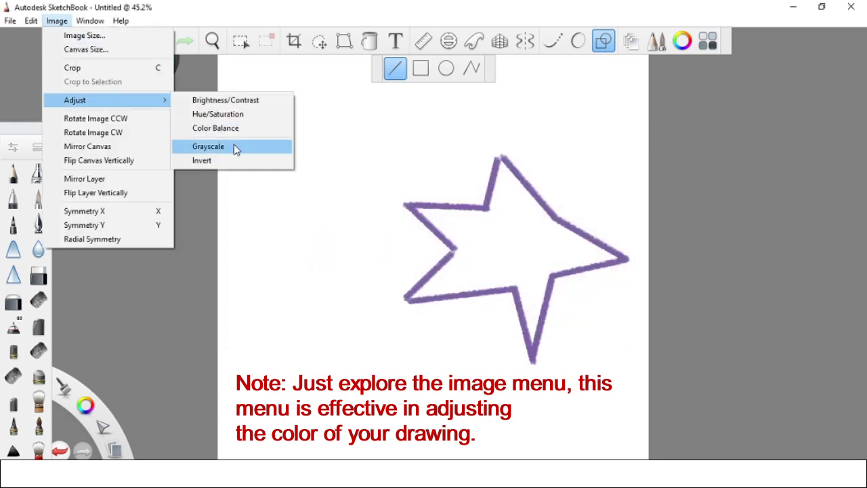
{"action": "left_click", "coordinate": [225, 144]}
{"action": "left_click", "coordinate": [56, 21]}
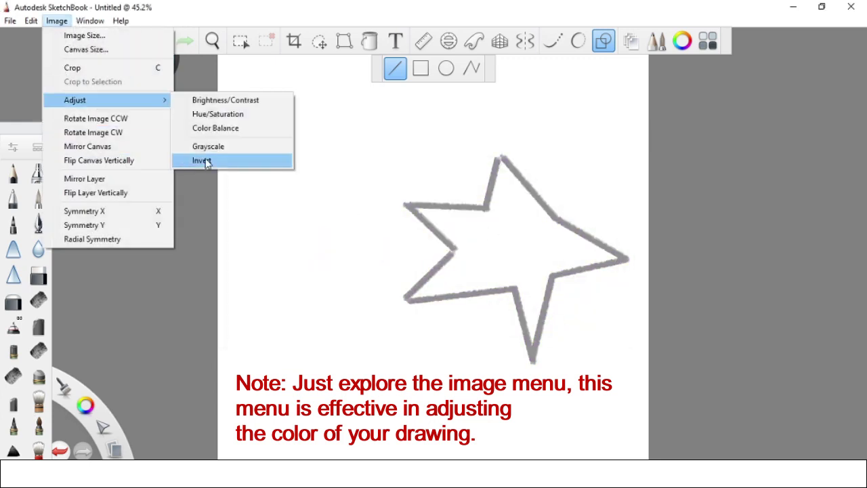
{"action": "left_click", "coordinate": [203, 162]}
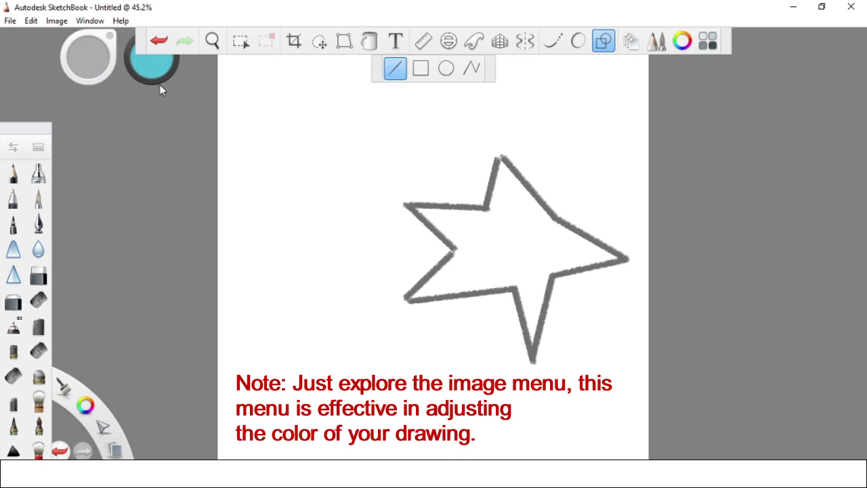
{"action": "left_click", "coordinate": [88, 21]}
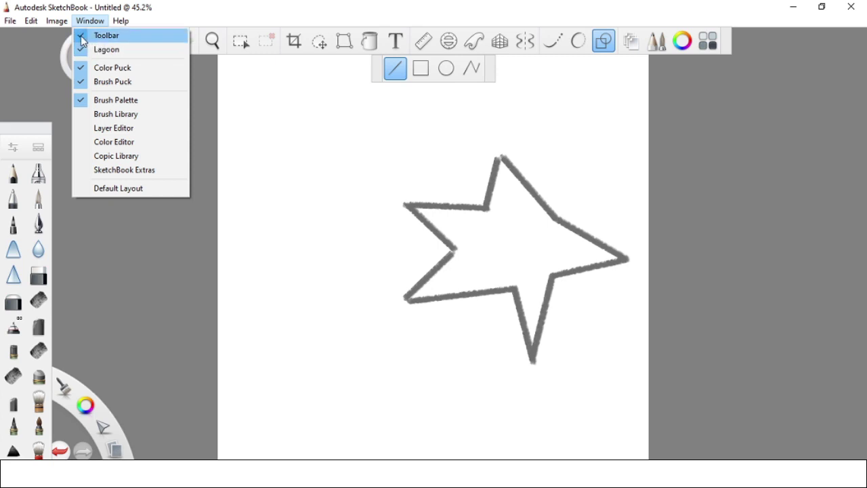
Hide the Toolbar, Lagoon, Color Puck, Brush Puck, Brush Palette and shape options strip
{"action": "left_click", "coordinate": [82, 39]}
{"action": "left_click", "coordinate": [95, 21]}
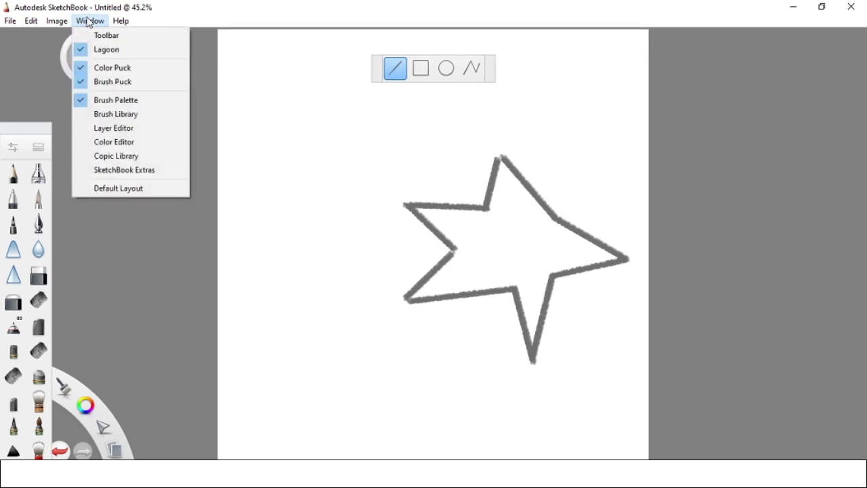
{"action": "left_click", "coordinate": [82, 51]}
{"action": "left_click", "coordinate": [91, 20]}
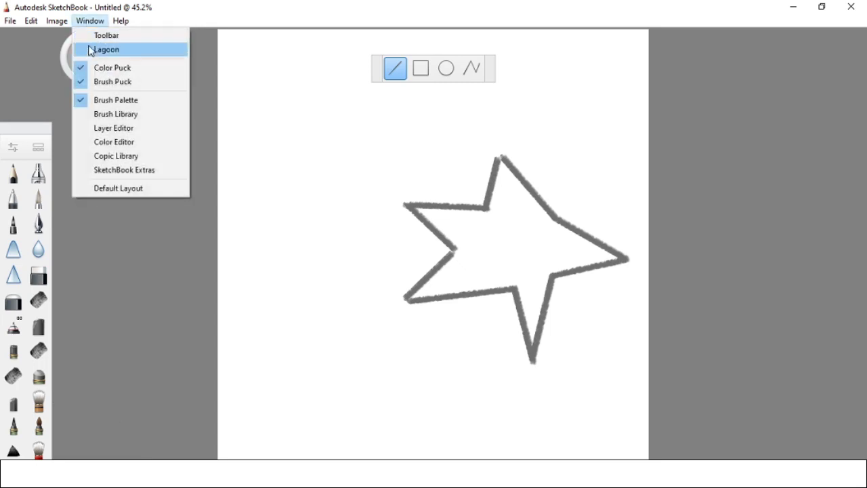
{"action": "left_click", "coordinate": [82, 68]}
{"action": "left_click", "coordinate": [90, 21]}
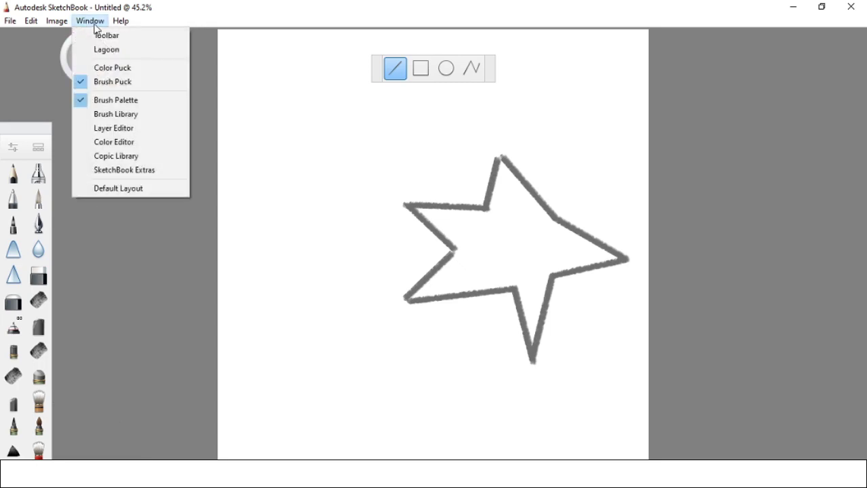
{"action": "left_click", "coordinate": [92, 82]}
{"action": "left_click", "coordinate": [88, 21]}
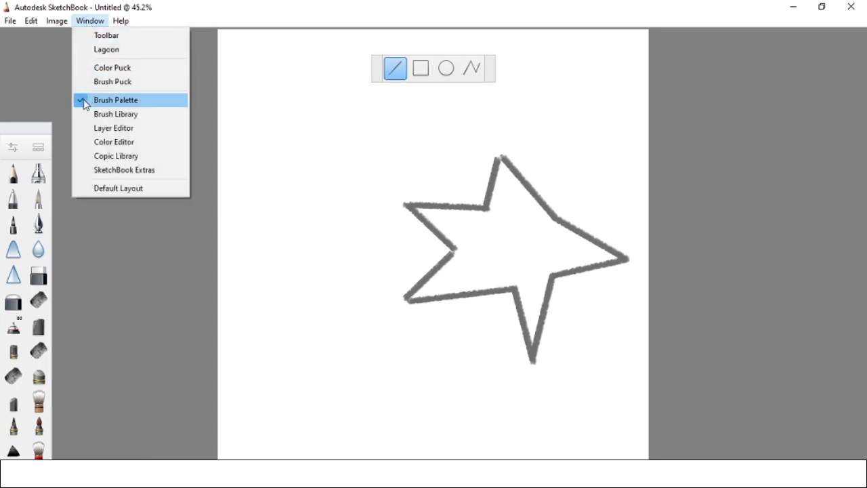
{"action": "left_click", "coordinate": [84, 98]}
{"action": "left_click_drag", "start_coordinate": [432, 69], "coordinate": [432, 21]}
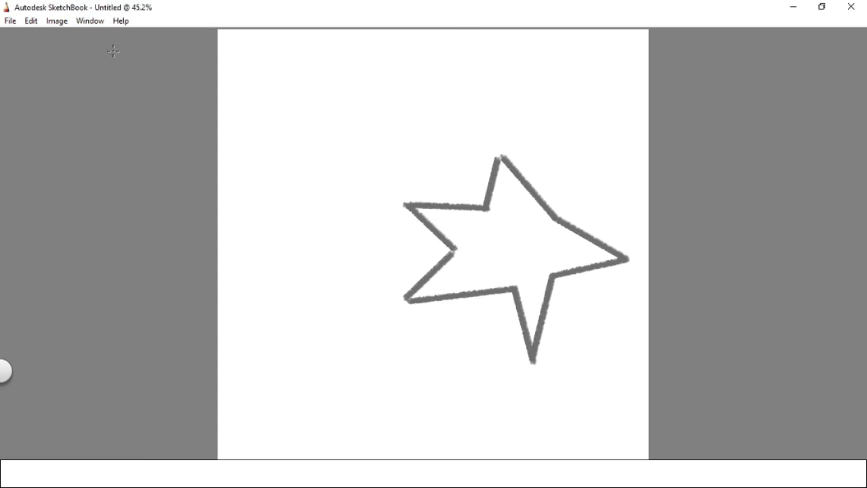
Show the Toolbar, Lagoon and Color Puck again, then restore the Default Layout
{"action": "left_click", "coordinate": [88, 21]}
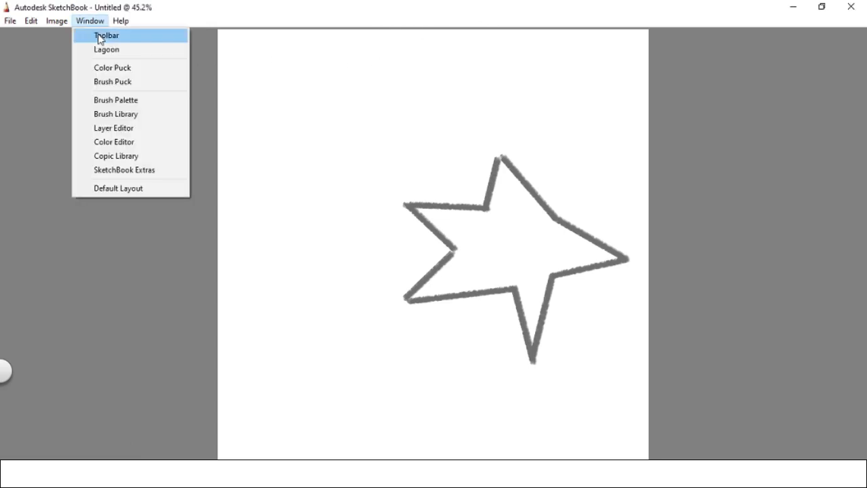
{"action": "left_click", "coordinate": [99, 37]}
{"action": "left_click", "coordinate": [89, 21]}
{"action": "left_click", "coordinate": [103, 49]}
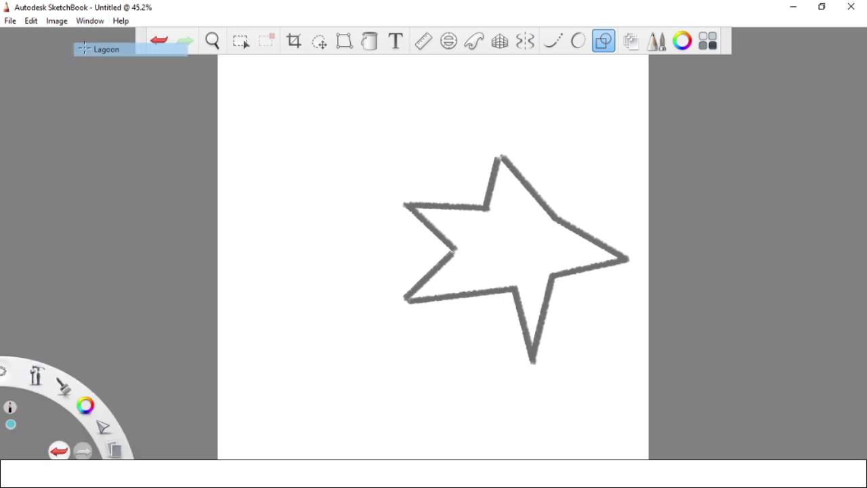
{"action": "left_click", "coordinate": [88, 21]}
{"action": "left_click", "coordinate": [105, 68]}
{"action": "left_click", "coordinate": [90, 21]}
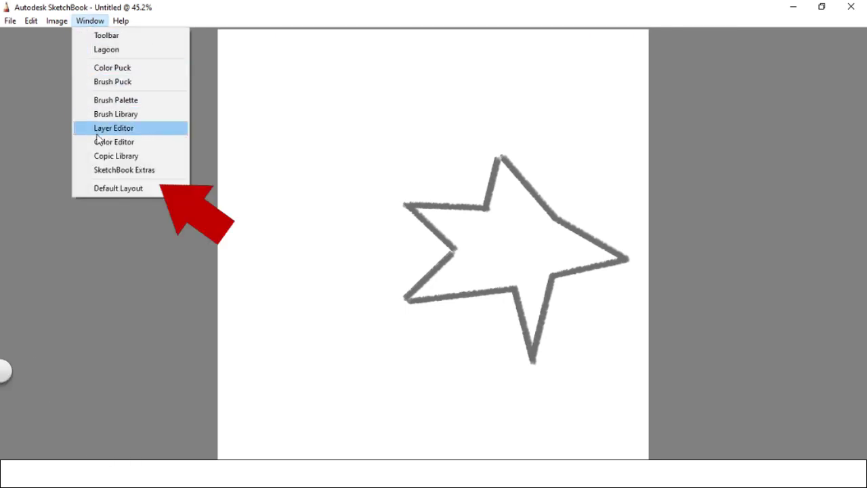
{"action": "left_click", "coordinate": [105, 191]}
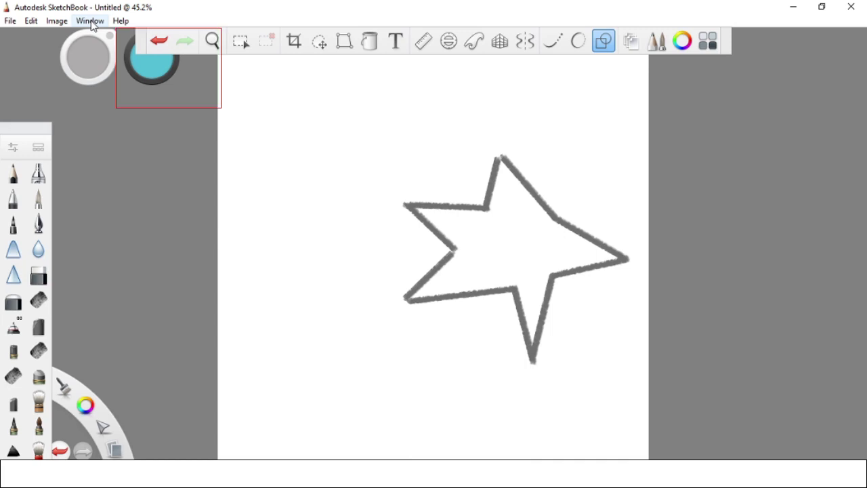
Open the online SketchBook Help Center from the Help menu
{"action": "left_click", "coordinate": [116, 21]}
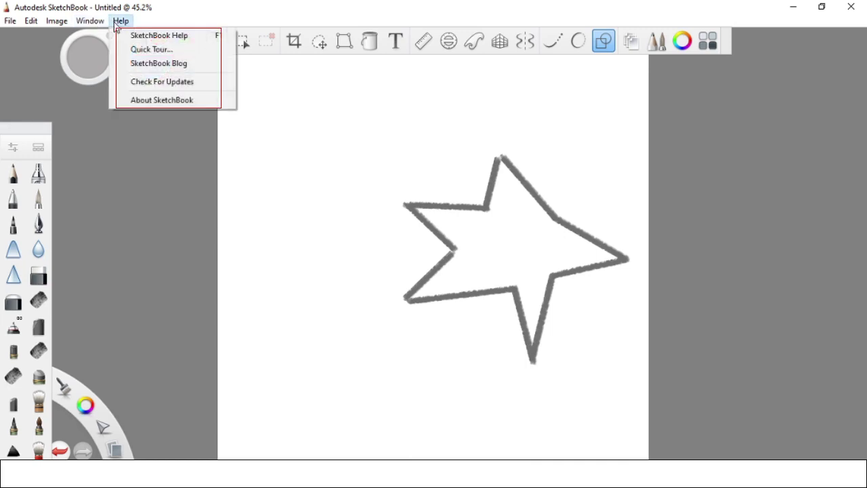
{"action": "left_click", "coordinate": [157, 38]}
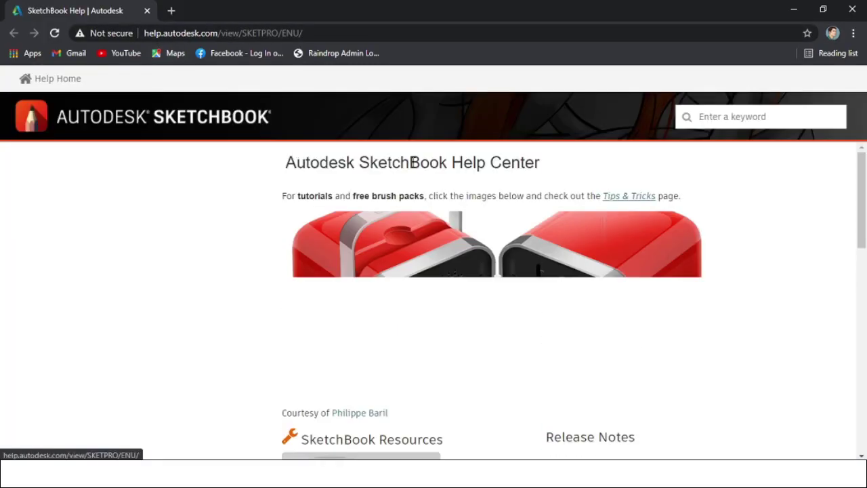
Browse the Help Center page sections in Chrome, then return to the SketchBook window
{"action": "scroll", "coordinate": [515, 234], "scroll_direction": "down", "scroll_amount": 3}
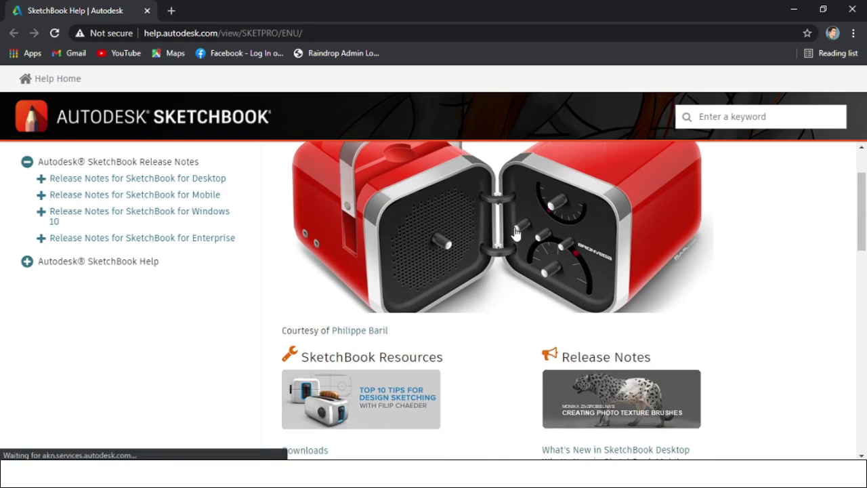
{"action": "scroll", "coordinate": [515, 234], "scroll_direction": "down", "scroll_amount": 3}
{"action": "scroll", "coordinate": [512, 229], "scroll_direction": "up", "scroll_amount": 1}
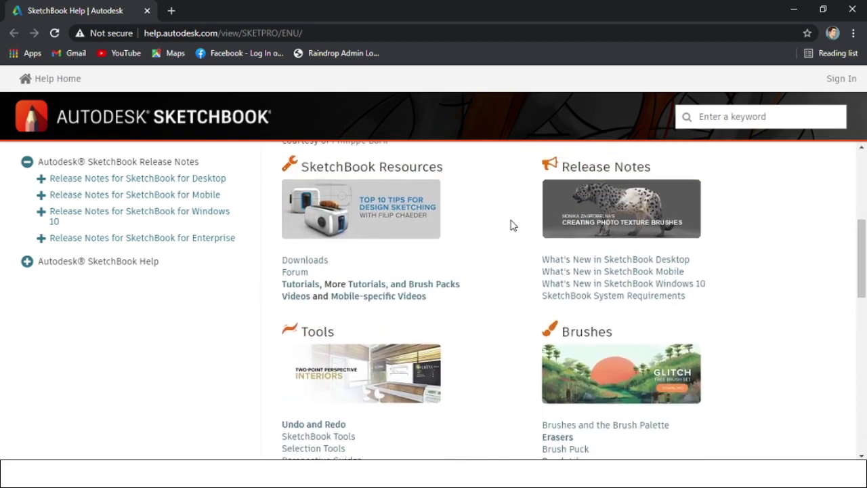
{"action": "scroll", "coordinate": [513, 225], "scroll_direction": "down", "scroll_amount": 1}
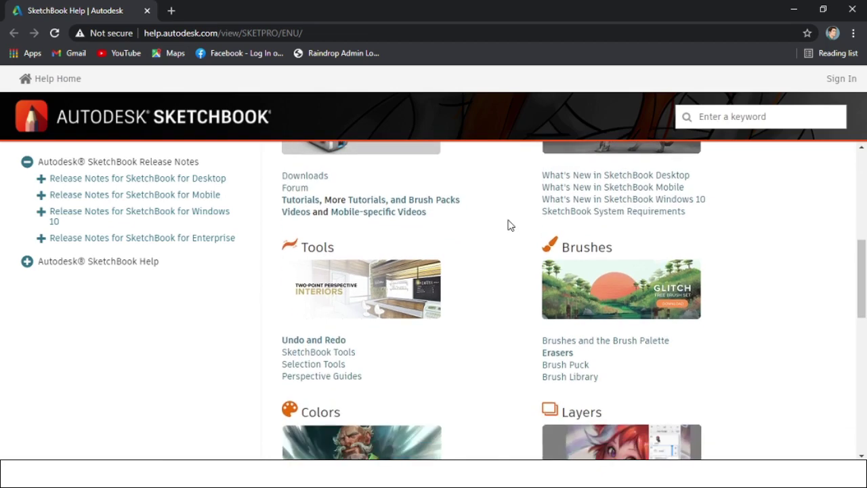
{"action": "scroll", "coordinate": [511, 225], "scroll_direction": "down", "scroll_amount": 4}
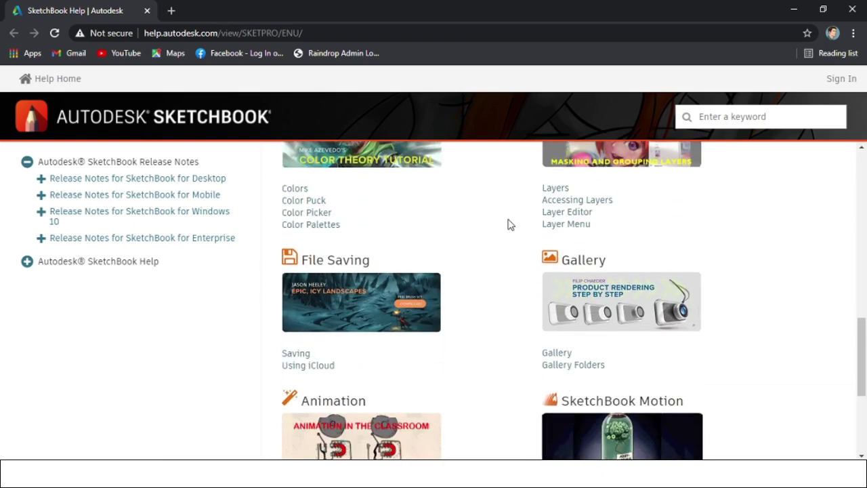
{"action": "scroll", "coordinate": [511, 225], "scroll_direction": "down", "scroll_amount": 1}
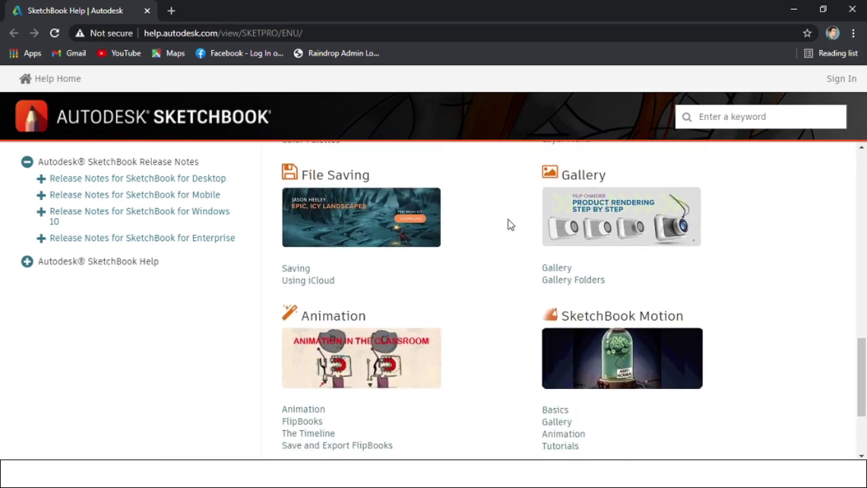
{"action": "scroll", "coordinate": [511, 225], "scroll_direction": "down", "scroll_amount": 1}
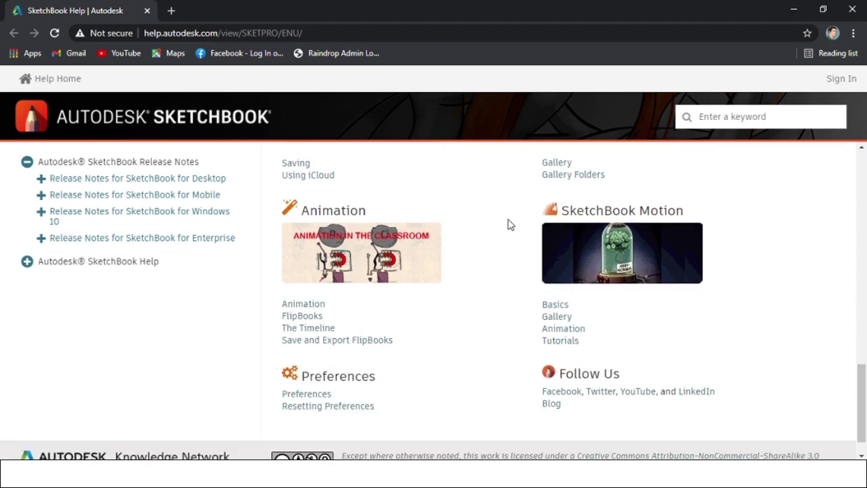
{"action": "scroll", "coordinate": [511, 225], "scroll_direction": "down", "scroll_amount": 1}
{"action": "scroll", "coordinate": [511, 225], "scroll_direction": "up", "scroll_amount": 3}
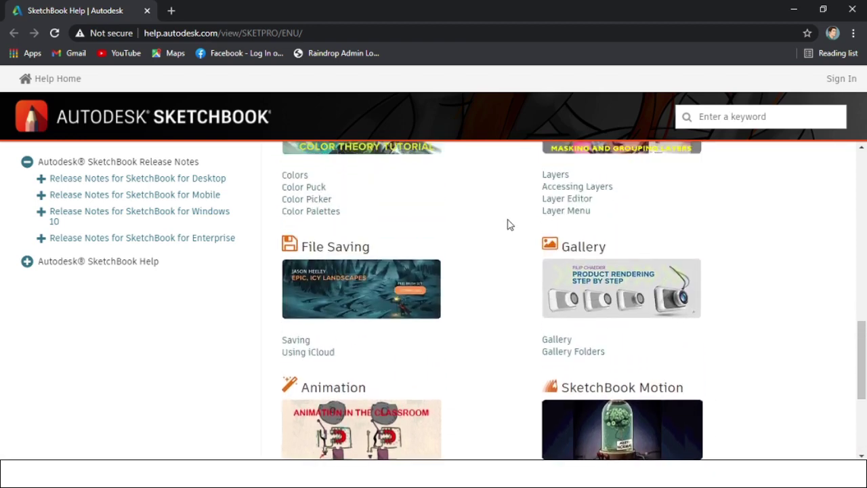
{"action": "scroll", "coordinate": [510, 225], "scroll_direction": "up", "scroll_amount": 5}
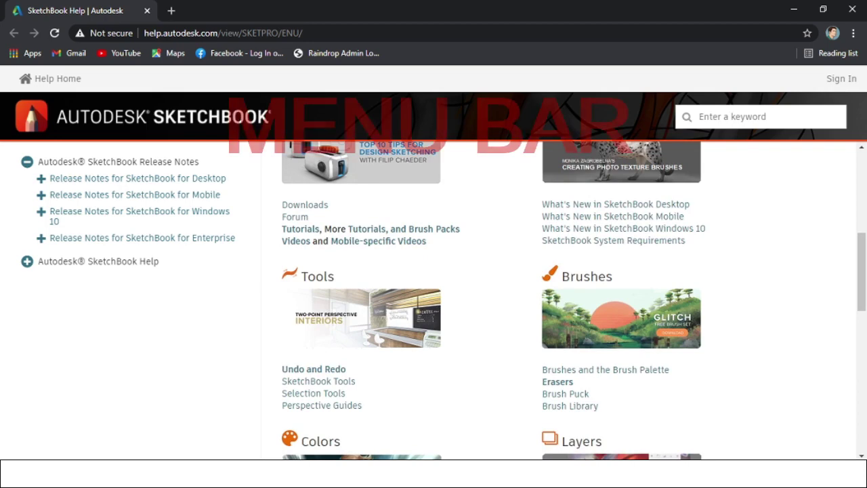
{"action": "key", "text": "alt+Tab"}
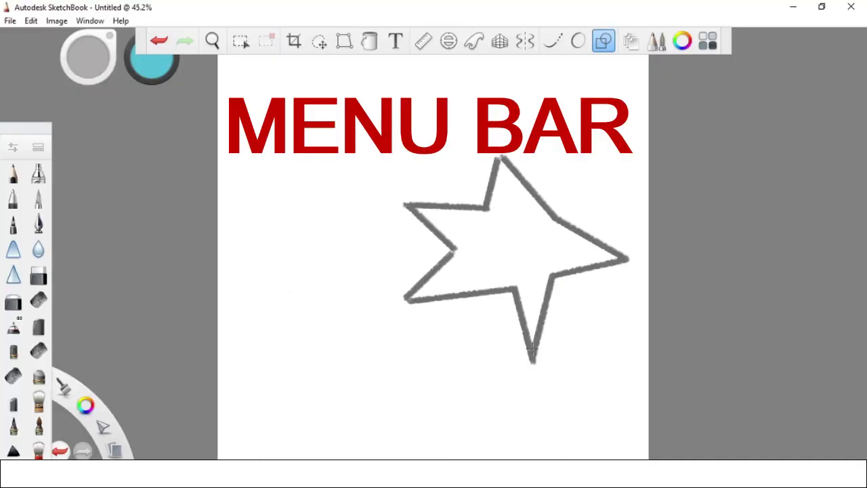
{"action": "left_click", "coordinate": [121, 21]}
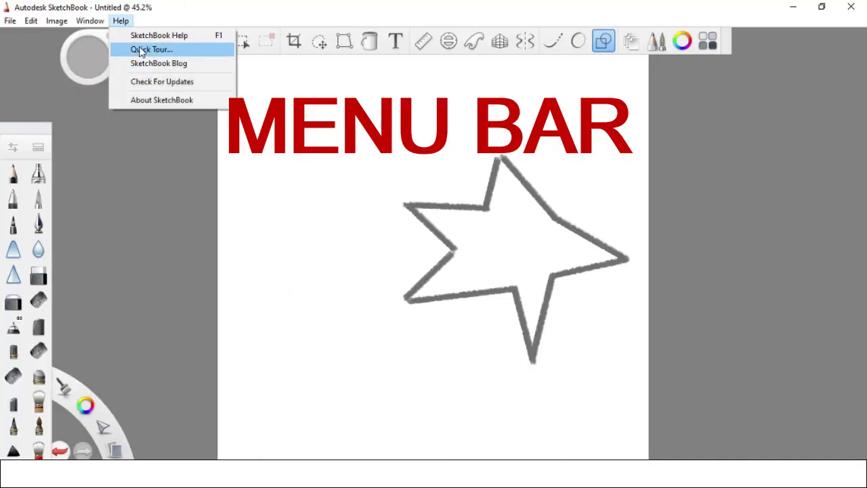
{"action": "left_click", "coordinate": [142, 82]}
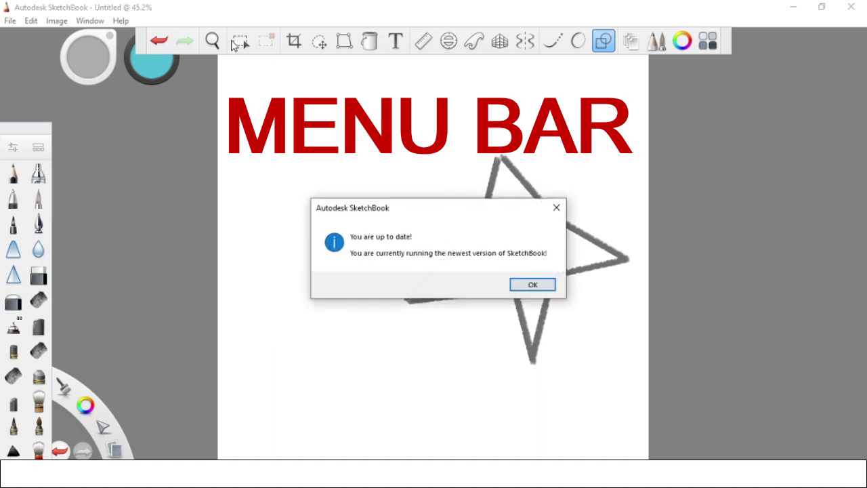
{"action": "left_click", "coordinate": [556, 207]}
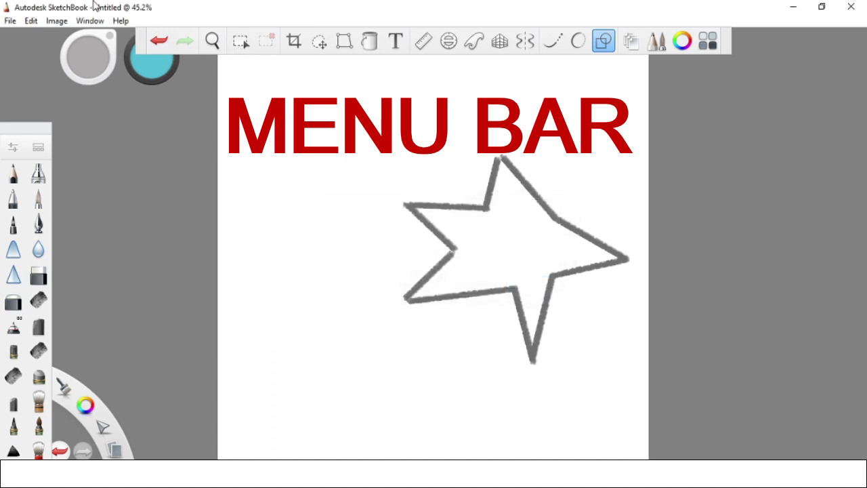
{"action": "left_click", "coordinate": [121, 21]}
{"action": "left_click", "coordinate": [150, 102]}
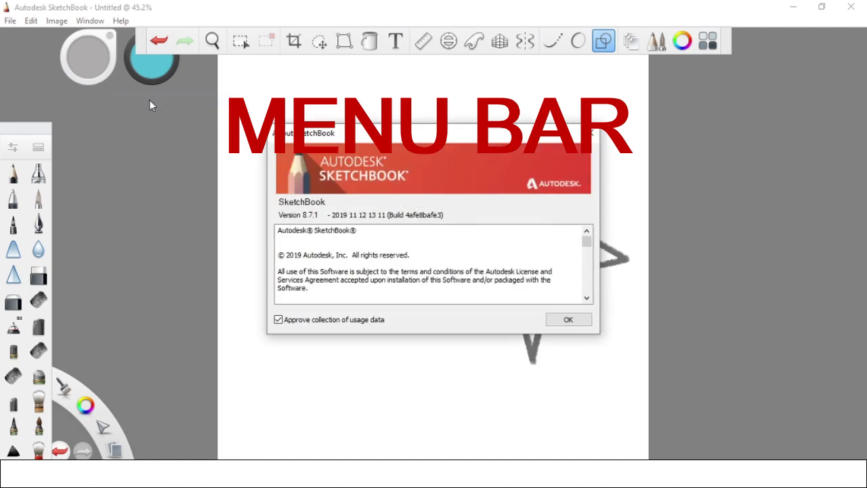
{"action": "left_click", "coordinate": [596, 135]}
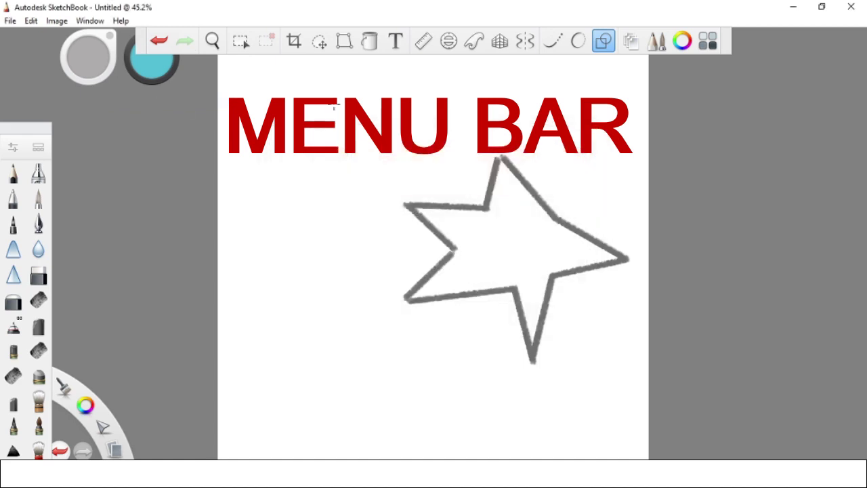